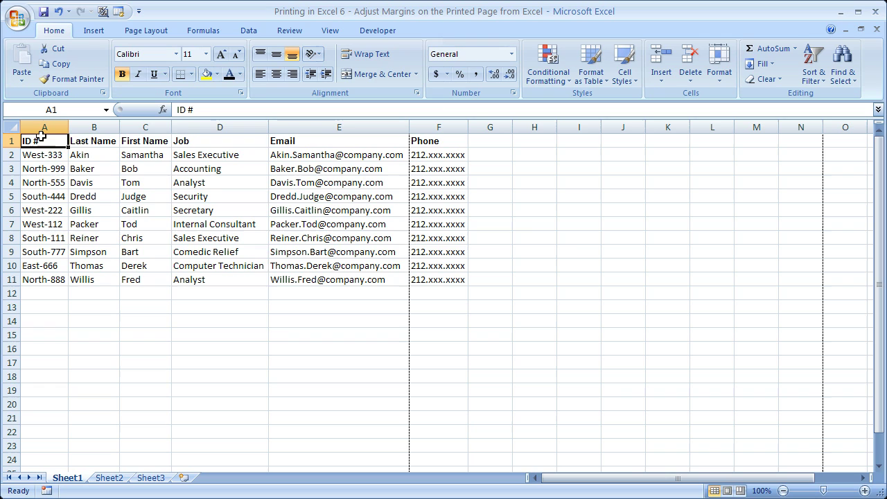
Check the extent of the employee table, then bring up the Page Layout ribbon tools
{"action": "left_click_drag", "start_coordinate": [38, 141], "coordinate": [424, 277]}
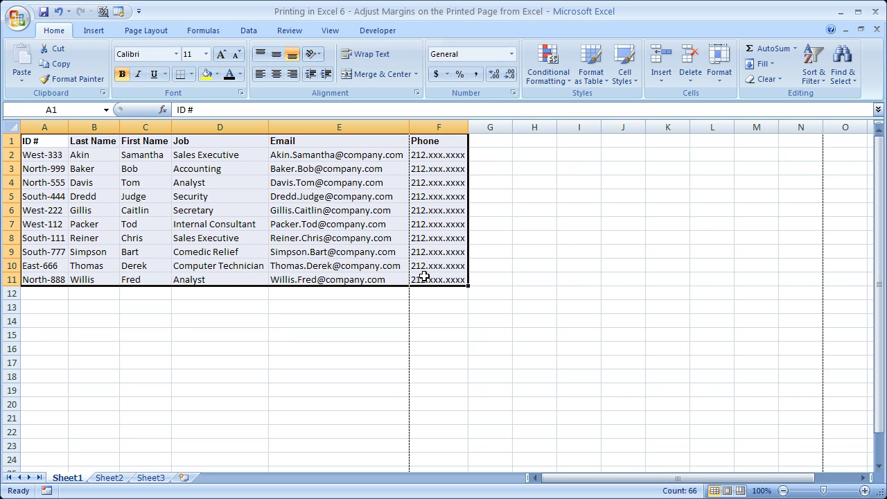
{"action": "left_click", "coordinate": [195, 296]}
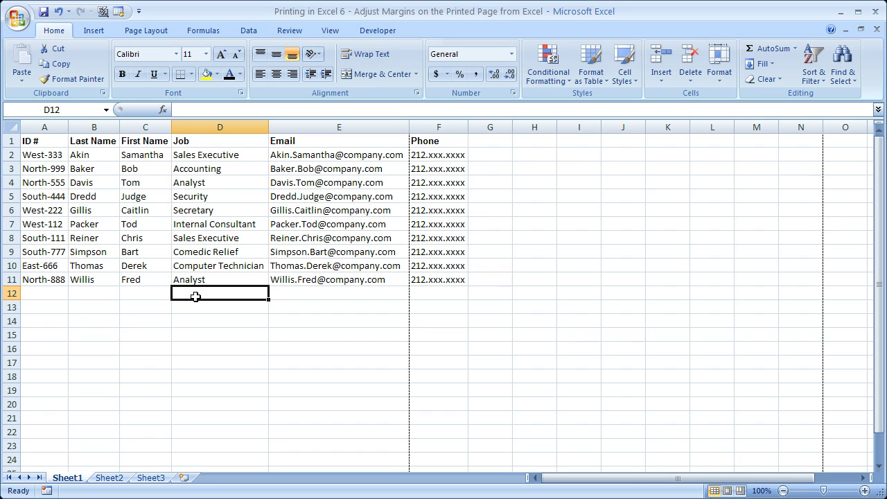
{"action": "left_click", "coordinate": [146, 32]}
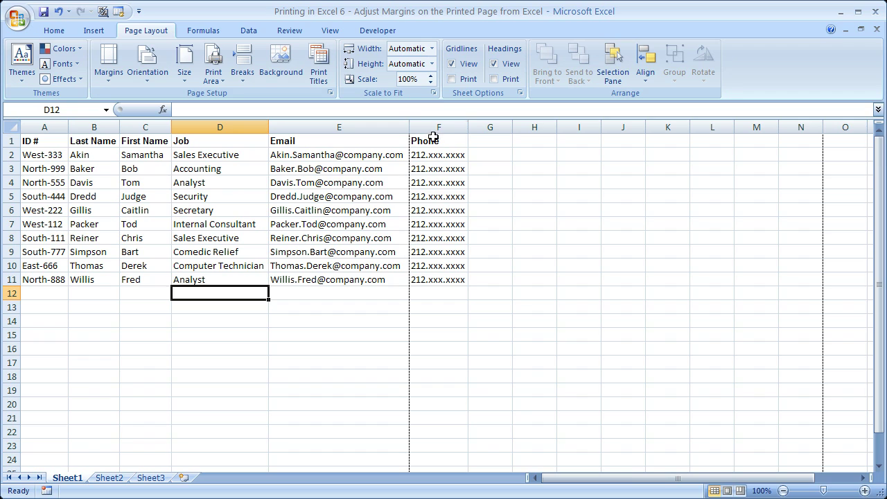
Check the Phone column cells F1:F11 past the page break, then list the margin presets
{"action": "left_click_drag", "start_coordinate": [431, 139], "coordinate": [435, 277]}
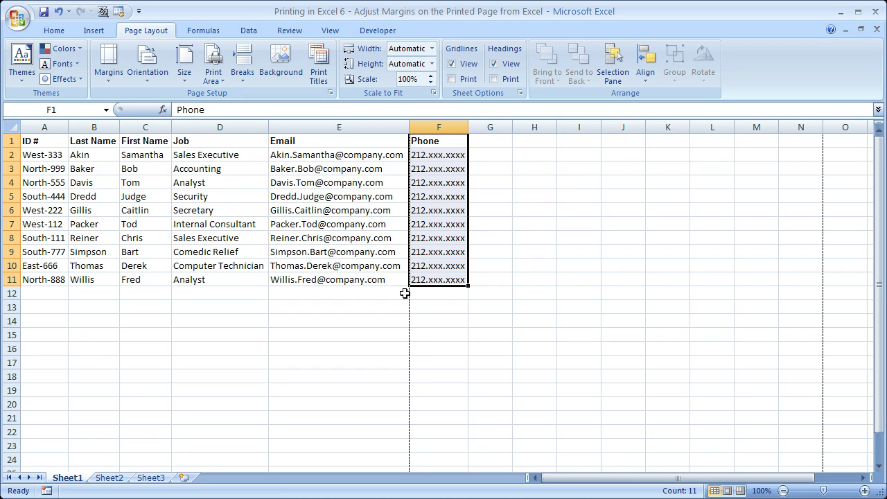
{"action": "left_click", "coordinate": [228, 315]}
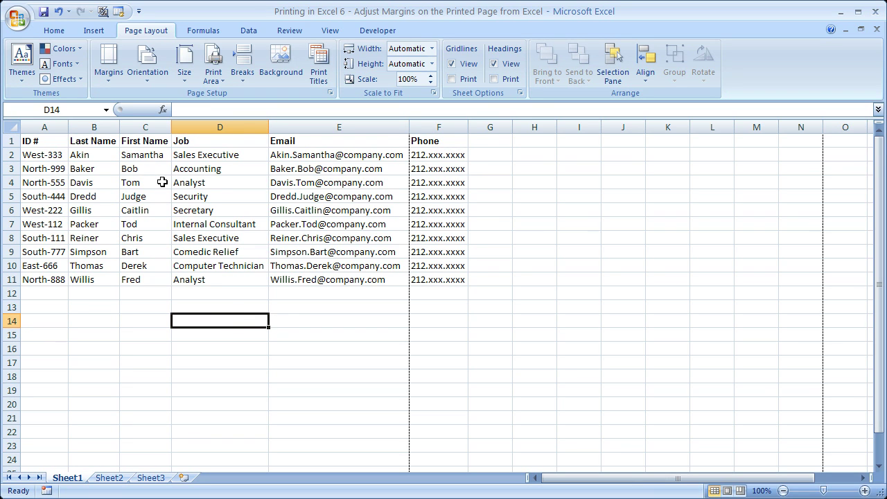
{"action": "left_click", "coordinate": [109, 59]}
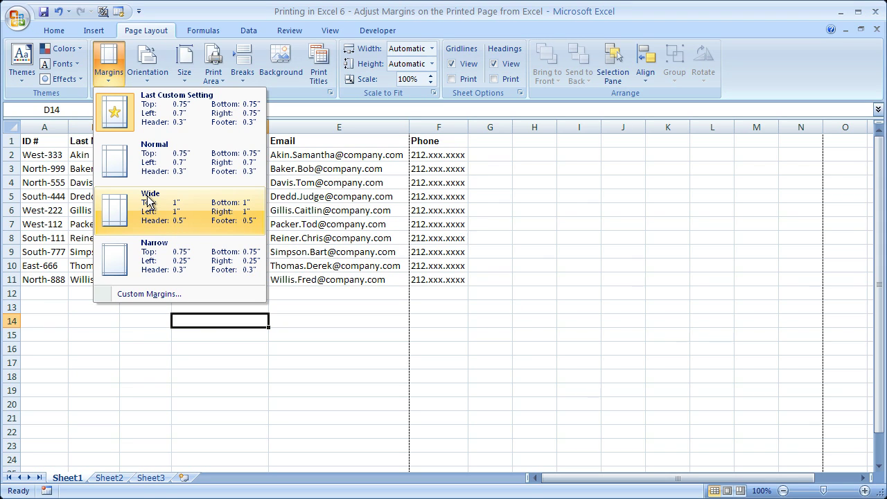
Open Custom Margins and position the Page Setup dialog showing the current margin values
{"action": "left_click", "coordinate": [146, 294]}
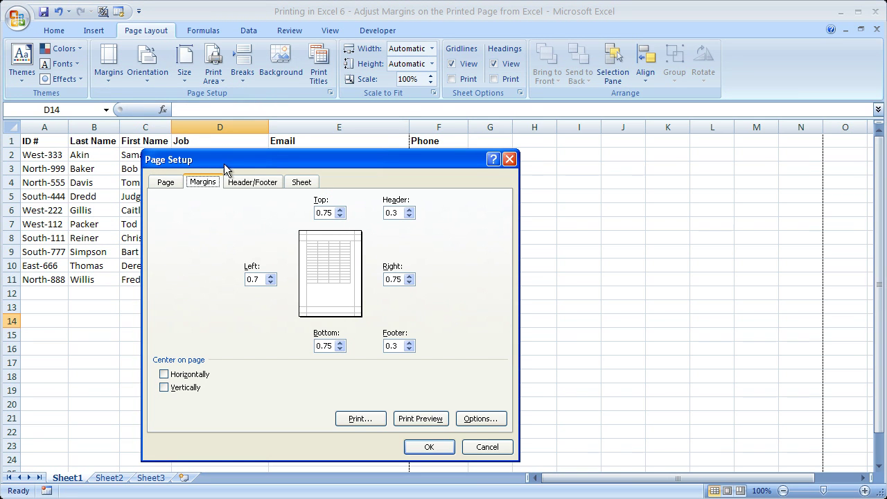
{"action": "left_click_drag", "start_coordinate": [224, 164], "coordinate": [236, 109]}
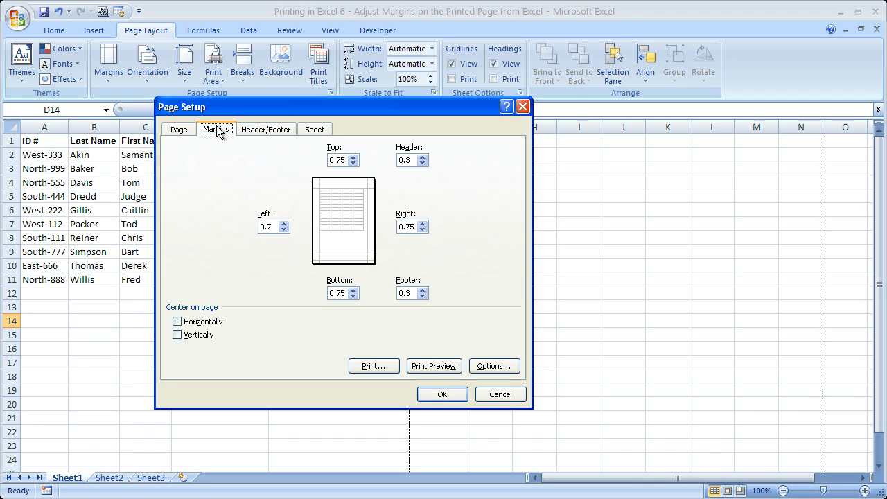
{"action": "left_click_drag", "start_coordinate": [221, 112], "coordinate": [209, 147]}
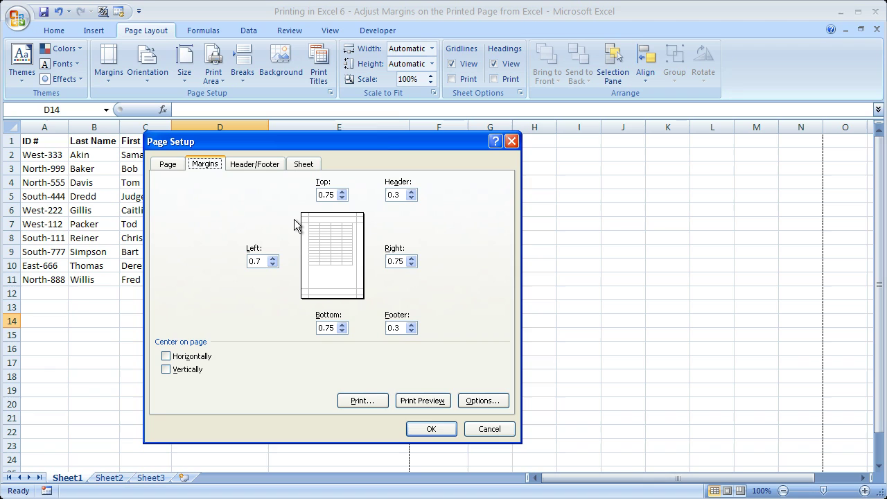
{"action": "key", "text": "BackSpace"}
{"action": "key", "text": "BackSpace"}
{"action": "key", "text": "BackSpace"}
Set the header margin to 0.3
{"action": "left_click", "coordinate": [411, 197]}
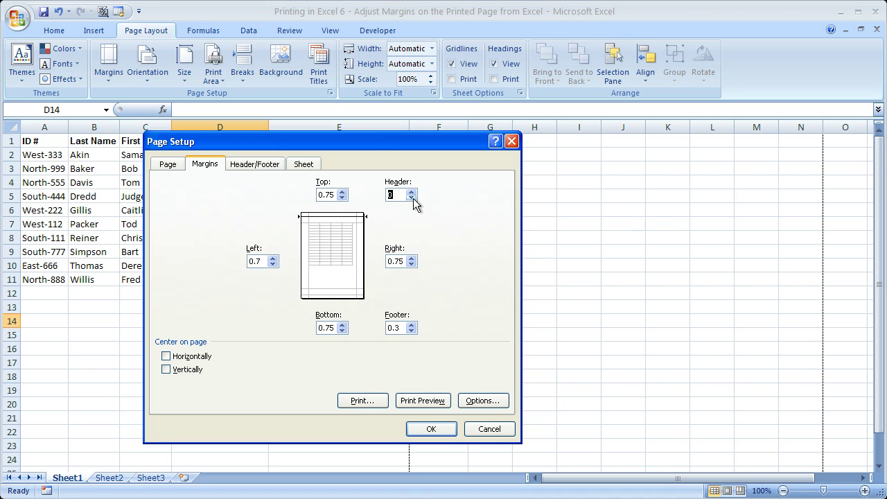
{"action": "left_click", "coordinate": [411, 197]}
{"action": "left_click", "coordinate": [412, 192]}
{"action": "left_click", "coordinate": [412, 192]}
{"action": "type", "text": ".3"}
Reduce the right and left margins to 0.25 inch
{"action": "left_click", "coordinate": [412, 265]}
{"action": "left_click", "coordinate": [412, 265]}
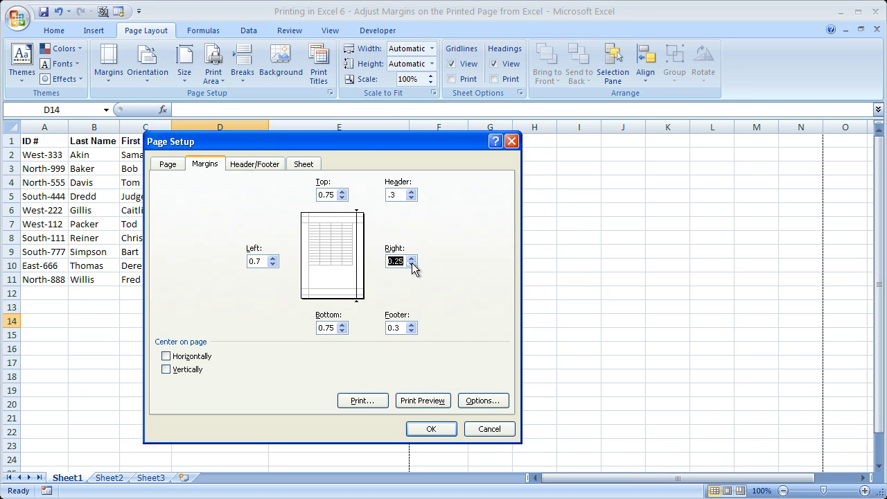
{"action": "left_click", "coordinate": [273, 265]}
{"action": "left_click", "coordinate": [273, 265]}
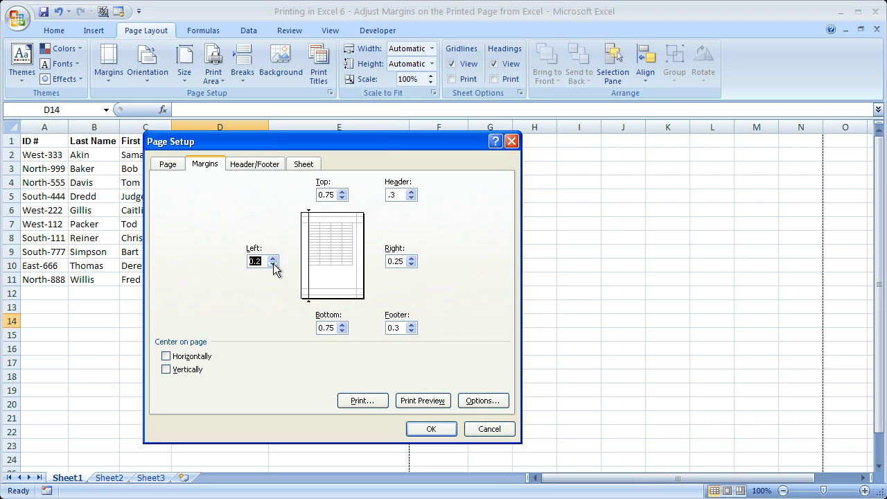
{"action": "left_click", "coordinate": [262, 261]}
Reduce the top and bottom margins to 0.25 inch and apply the settings
{"action": "left_click", "coordinate": [342, 198]}
{"action": "left_click", "coordinate": [342, 198]}
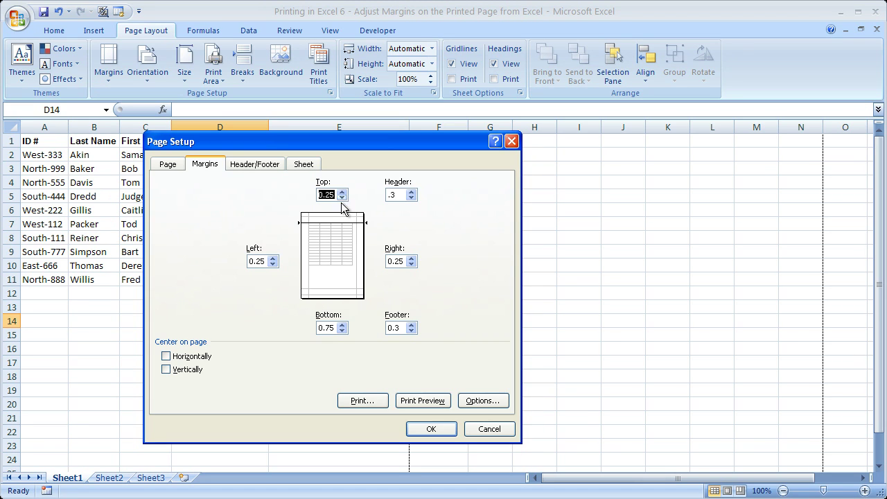
{"action": "left_click", "coordinate": [343, 331]}
{"action": "left_click", "coordinate": [343, 331]}
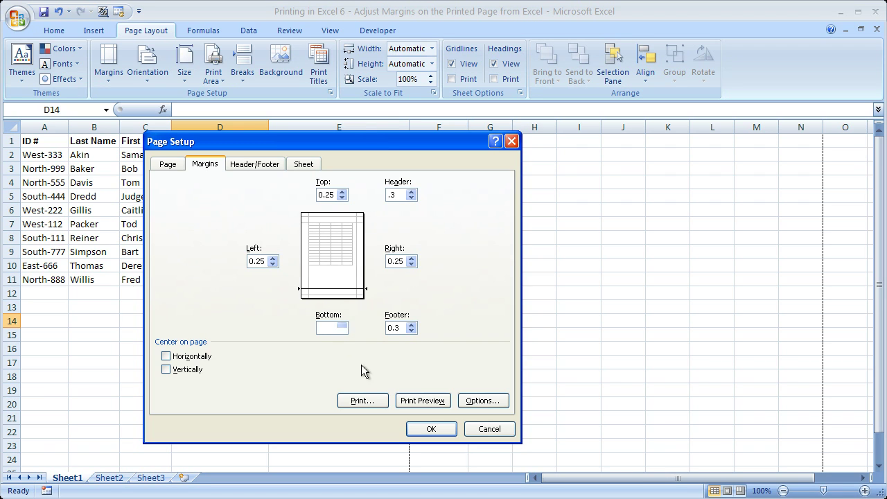
{"action": "left_click", "coordinate": [410, 435]}
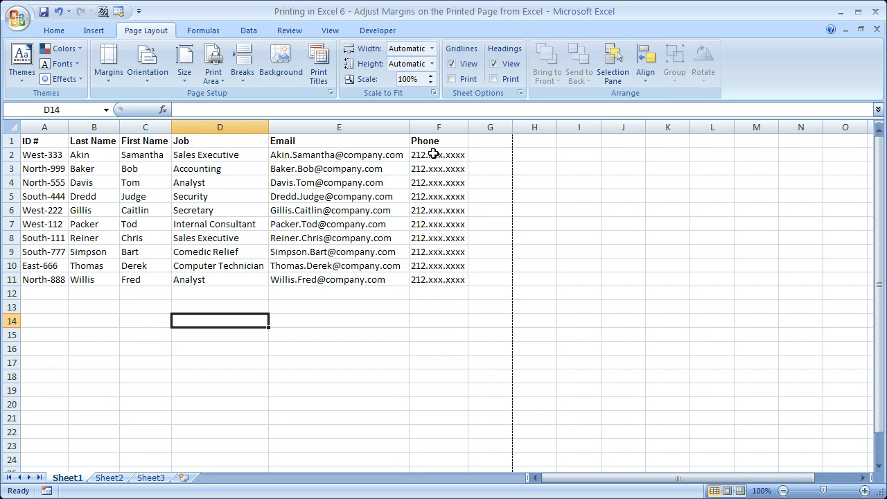
Reopen the Margins gallery with the 0.25-inch margins applied
{"action": "left_click", "coordinate": [108, 64]}
Open Custom Margins, move the dialog aside, and preview the single-page printout
{"action": "left_click", "coordinate": [162, 294]}
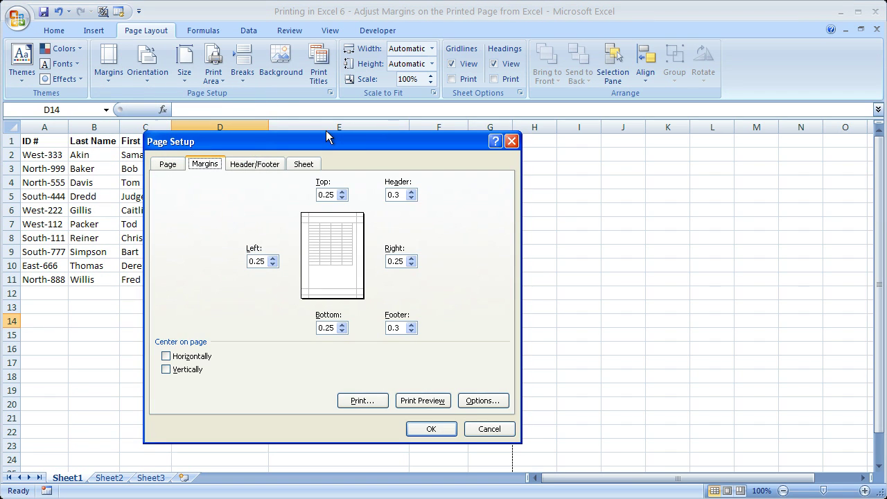
{"action": "left_click_drag", "start_coordinate": [388, 86], "coordinate": [416, 82]}
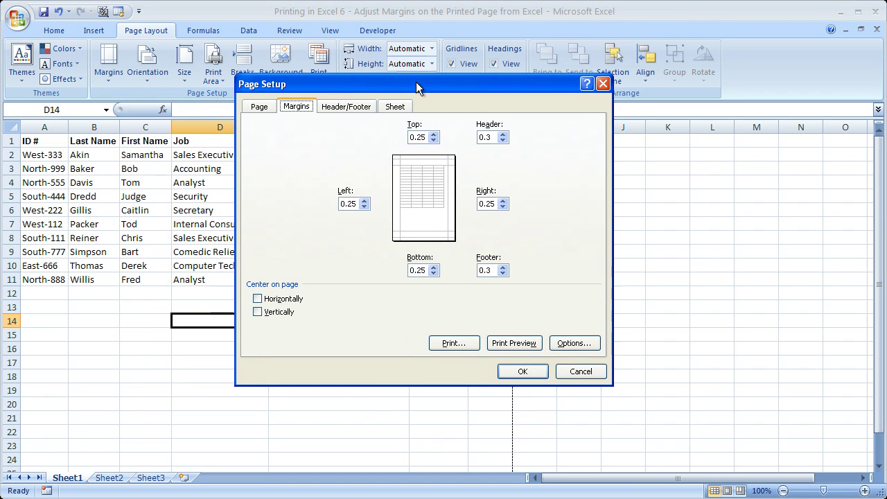
{"action": "left_click", "coordinate": [507, 345]}
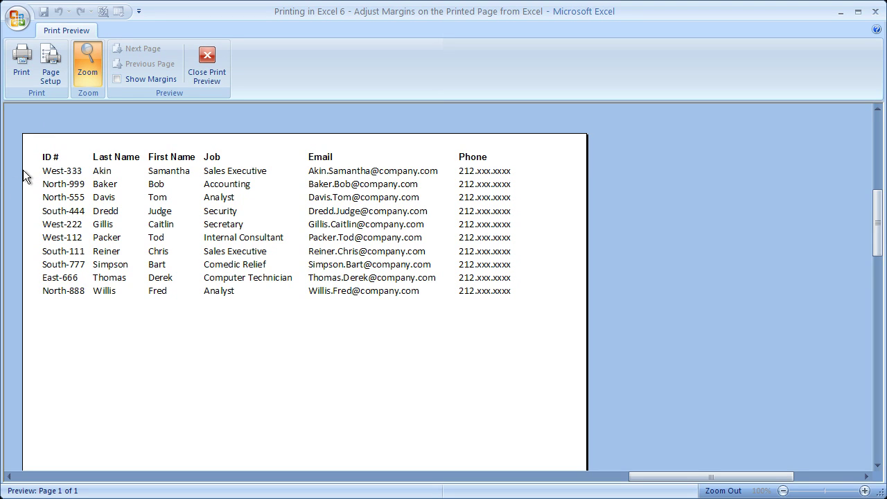
Close Print Preview and reopen Custom Margins, confirming 0.25 inch on all sides
{"action": "left_click", "coordinate": [211, 64]}
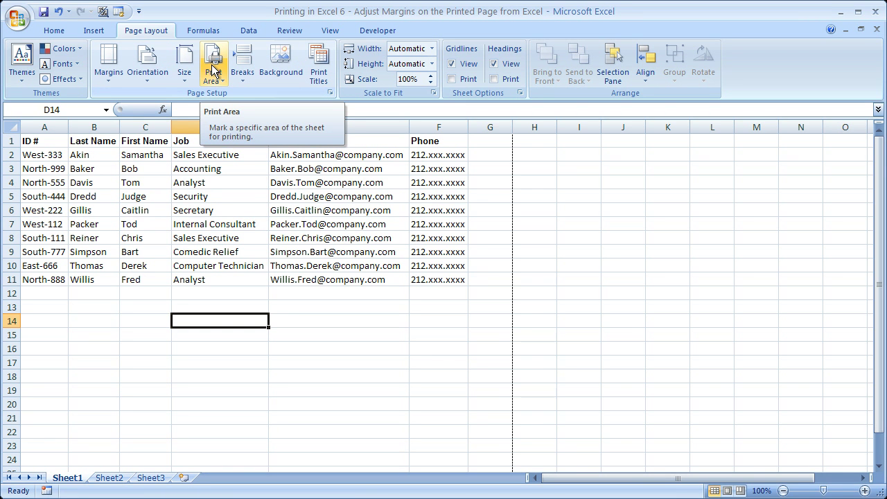
{"action": "left_click", "coordinate": [107, 61]}
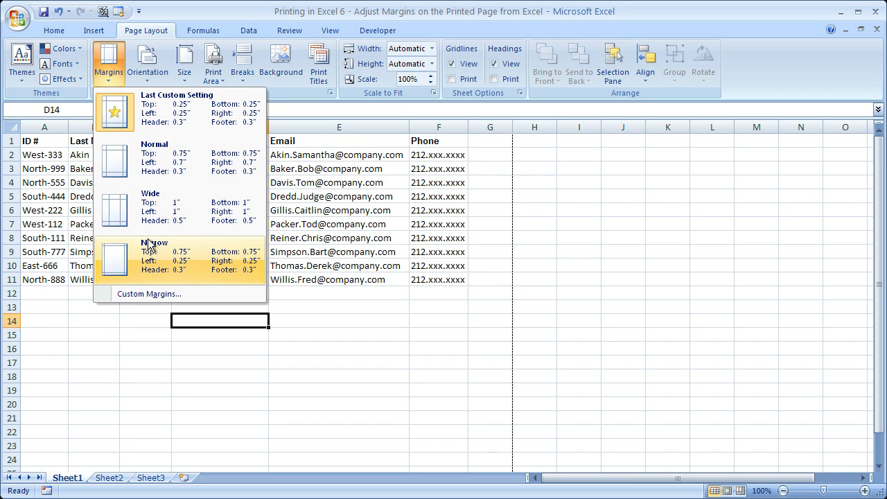
{"action": "left_click", "coordinate": [137, 295]}
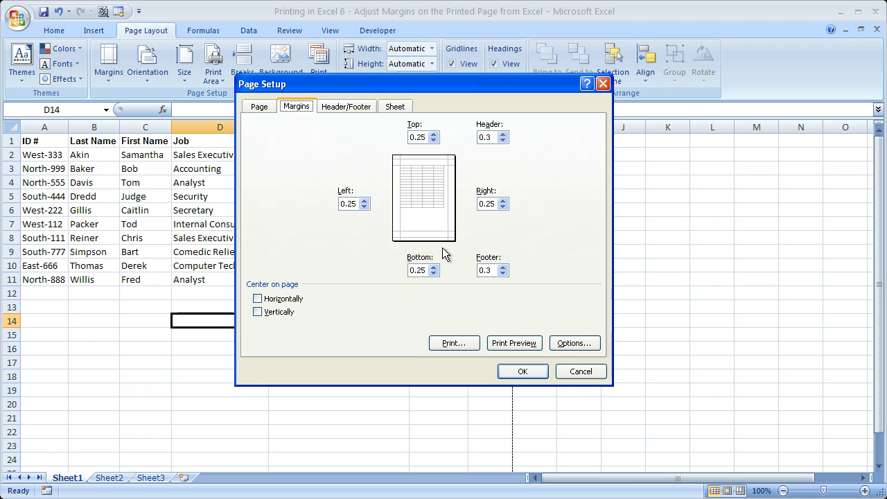
Cancel Page Setup without changes and apply the Normal margin preset
{"action": "left_click", "coordinate": [571, 371]}
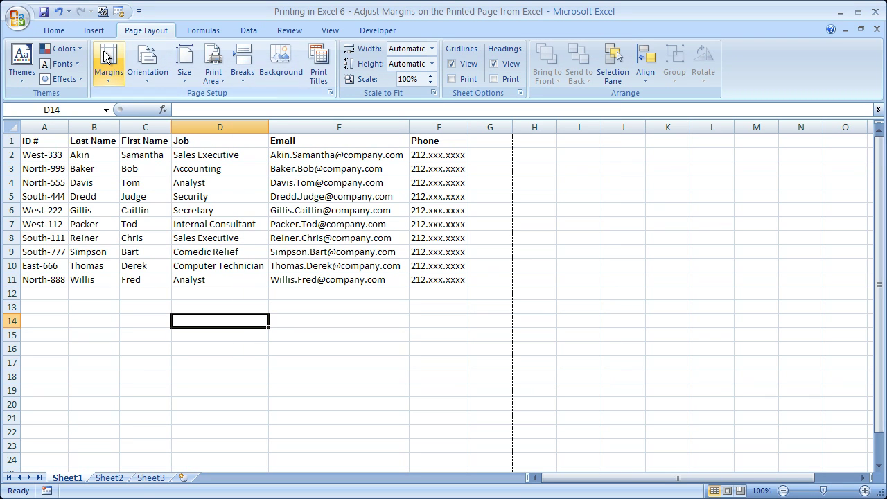
{"action": "left_click", "coordinate": [106, 56]}
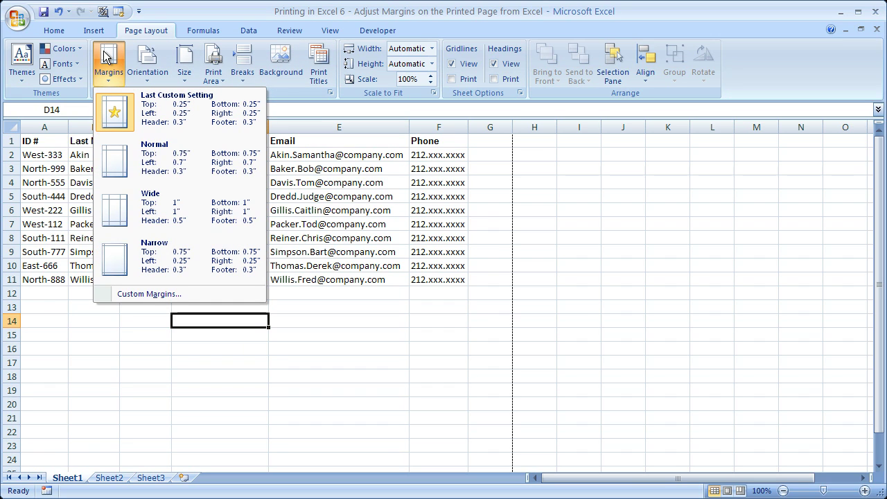
{"action": "left_click", "coordinate": [127, 161]}
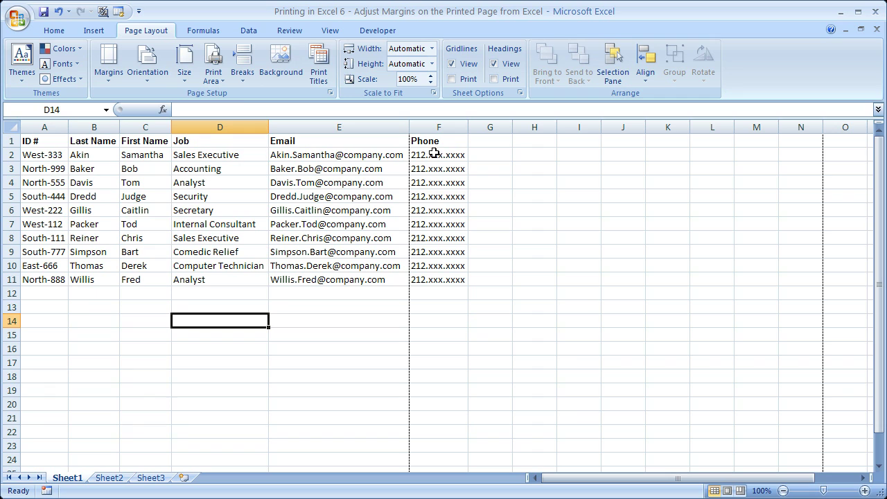
{"action": "left_click_drag", "start_coordinate": [429, 142], "coordinate": [438, 280]}
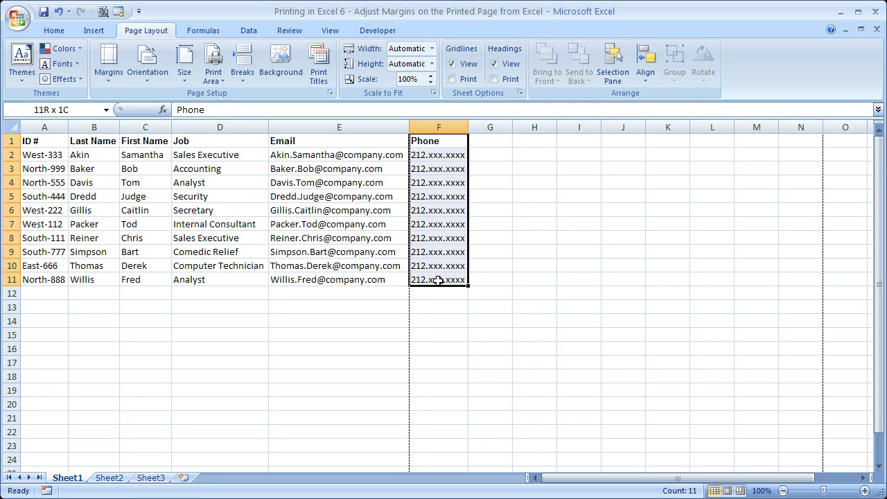
{"action": "left_click", "coordinate": [40, 141]}
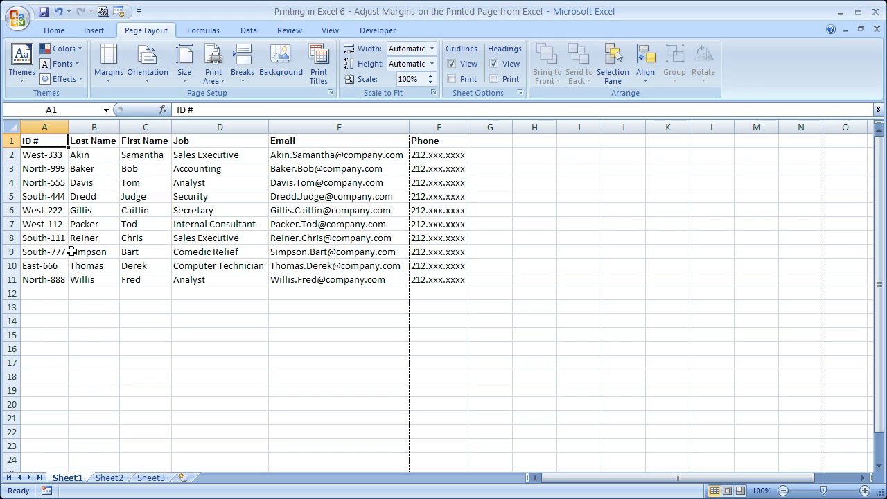